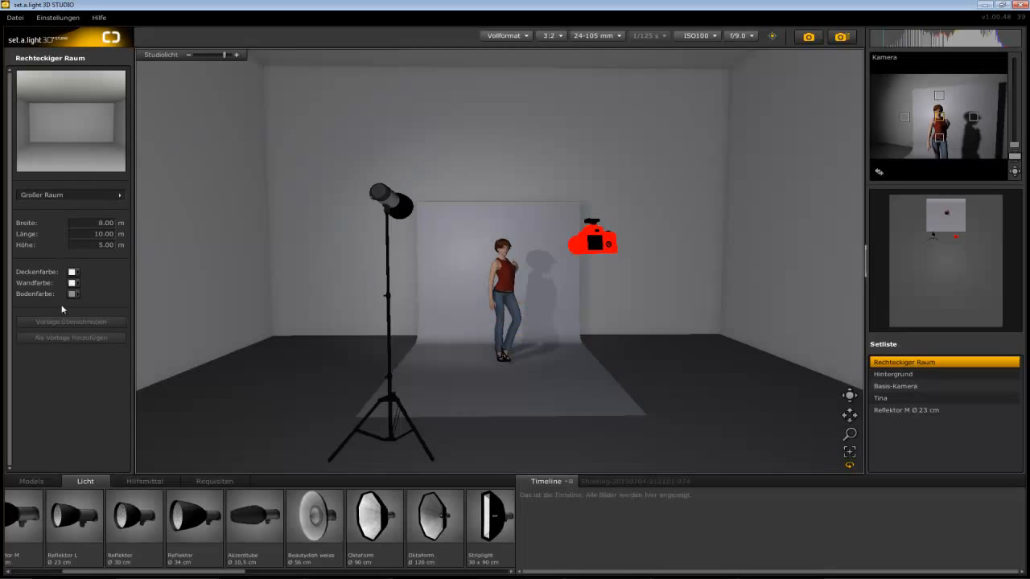
Pick a white shade for the room's wall colour and accept it.
left_click(73, 283)
mouse_move(105, 311)
left_mouse_down()
mouse_move(165, 298)
mouse_move(90, 310)
left_mouse_up()
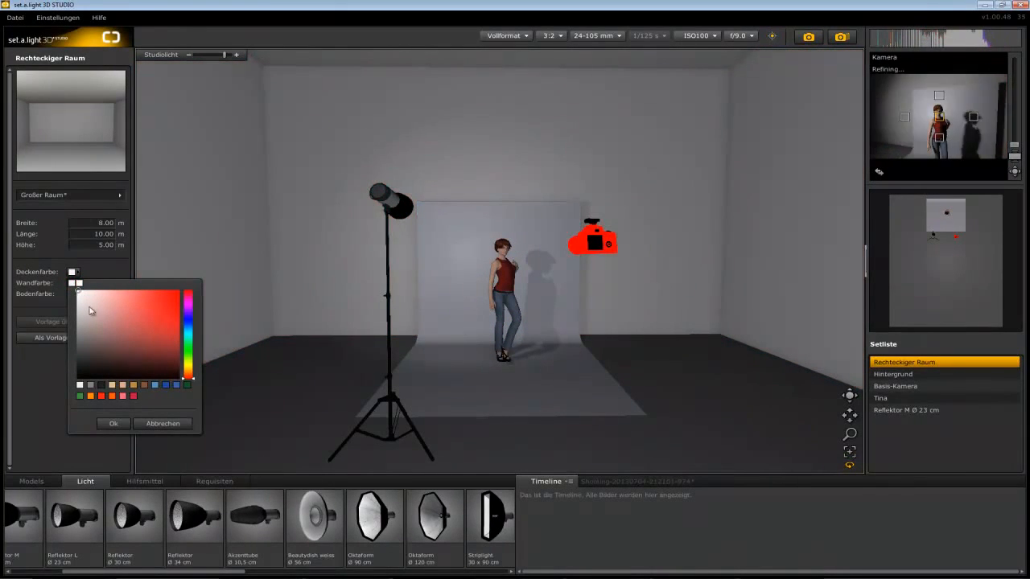
left_click(123, 424)
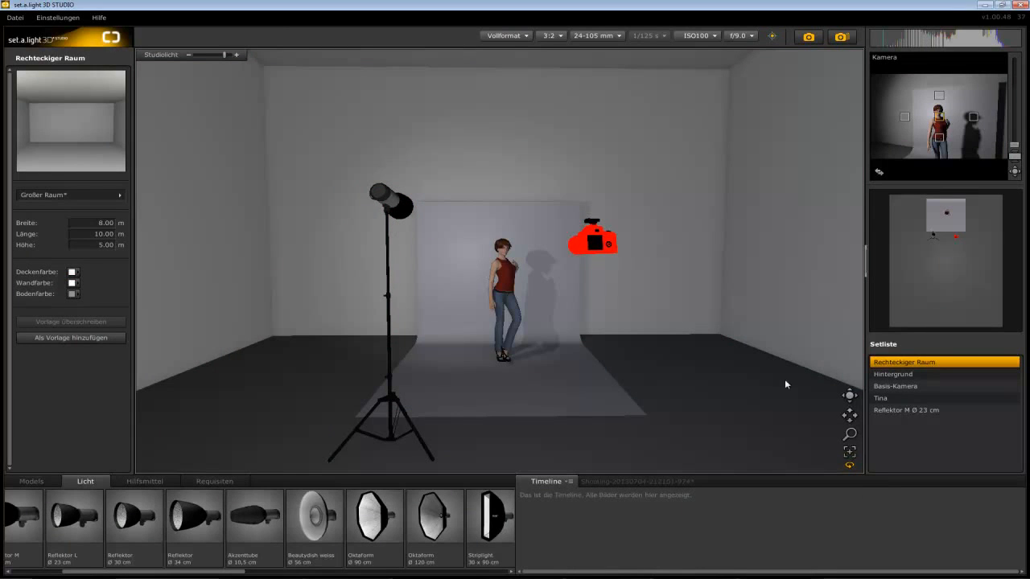
left_click_drag(850, 400, 661, 312)
right_click_drag(662, 315, 534, 354)
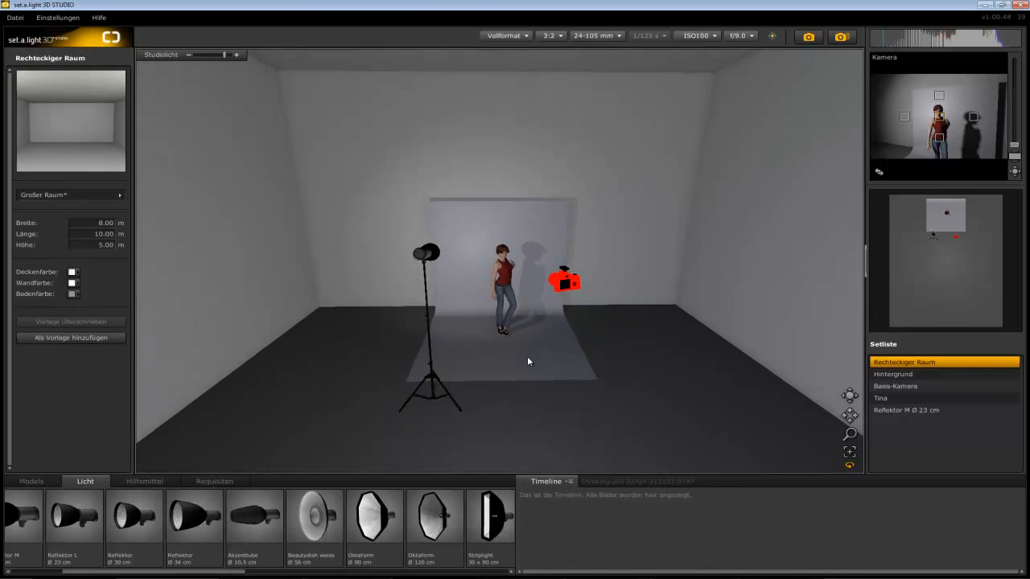
scroll(529, 363, "up", 5)
scroll(529, 362, "down", 3)
scroll(529, 362, "down", 5)
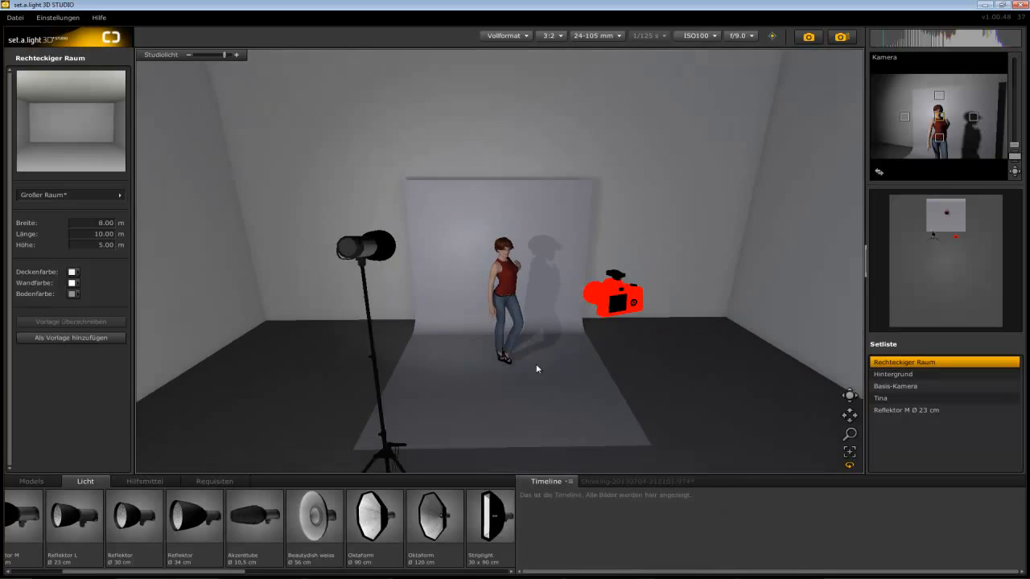
right_click_drag(531, 349, 304, 396)
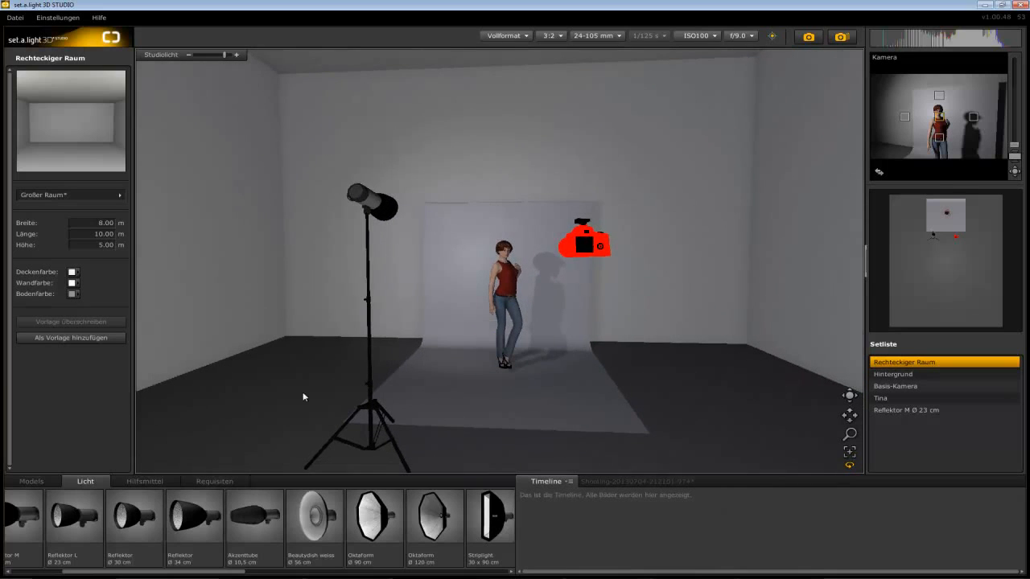
Add the model Penelope to the backdrop beside Tina and choose the short-dress Pose 2 variant.
left_click(42, 483)
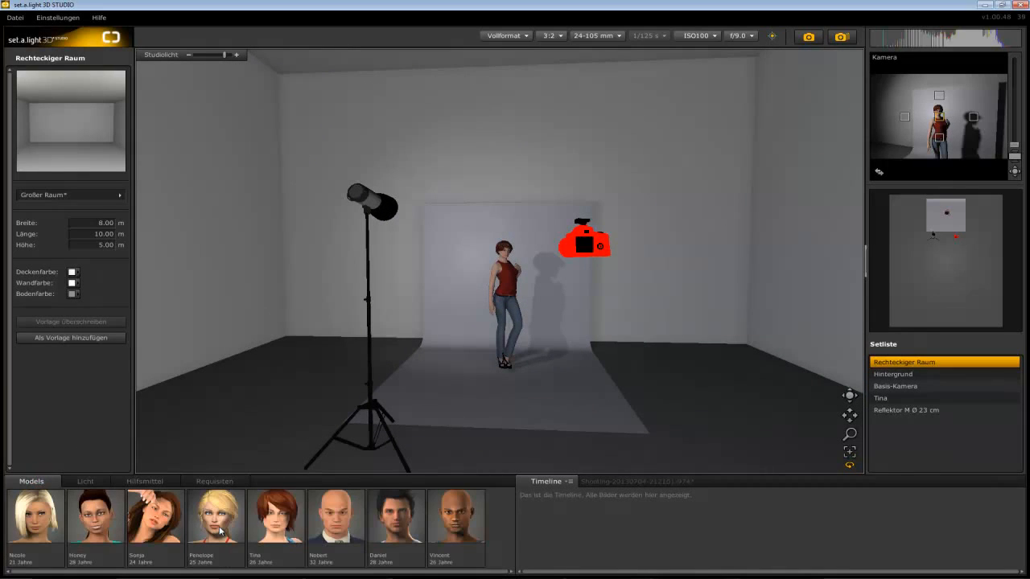
left_click_drag(219, 530, 458, 369)
left_click(109, 307)
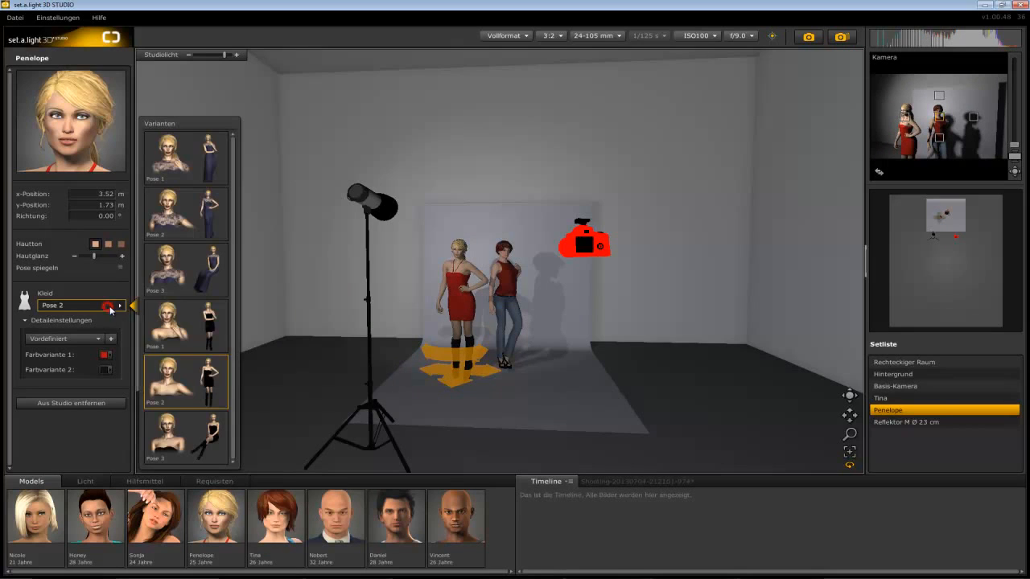
left_click(205, 388)
Set colour variant 1 of Penelope's dress to a saturated blue.
left_click(105, 355)
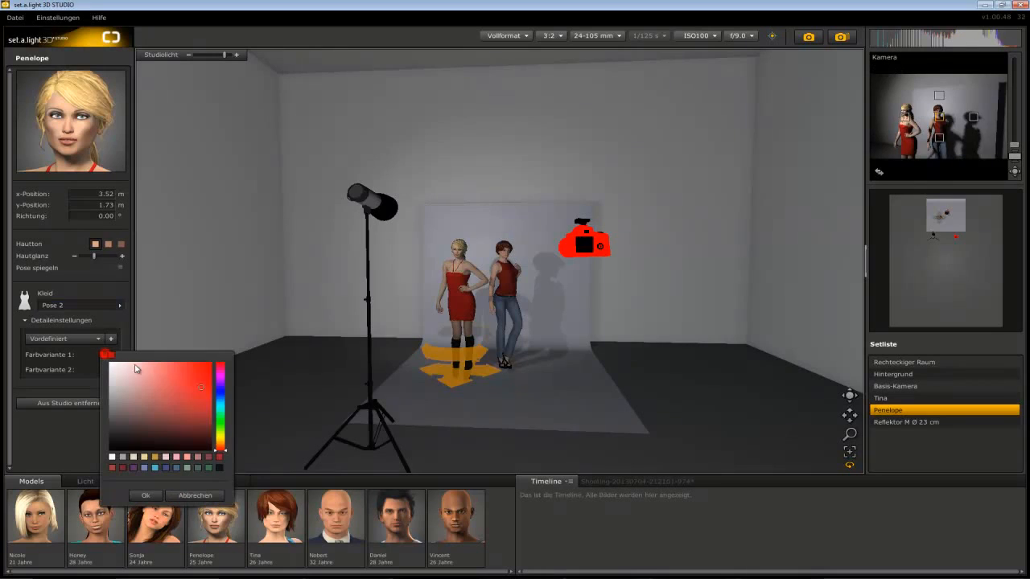
left_click(219, 395)
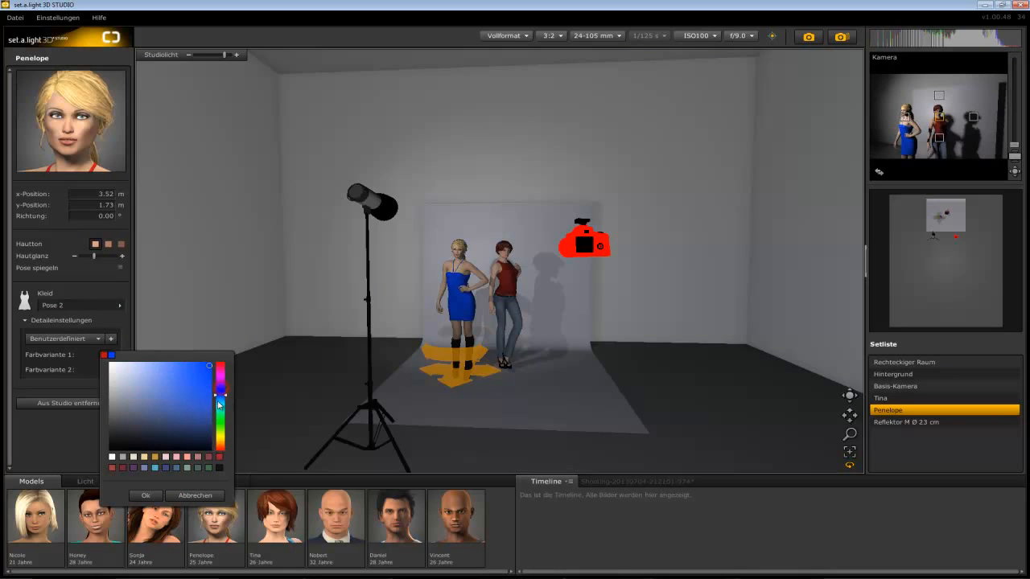
left_click(155, 496)
Move the Reflektor M light on the floor to about x 2.98 m, y 3.34 m and adjust its power.
mouse_move(357, 457)
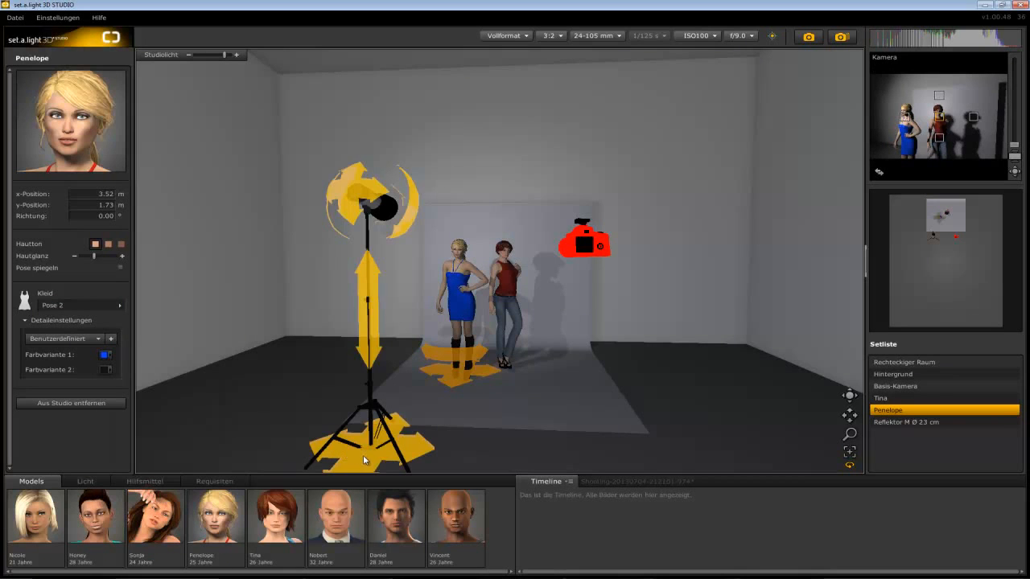
left_click_drag(363, 455, 331, 471)
left_click_drag(531, 238, 532, 231)
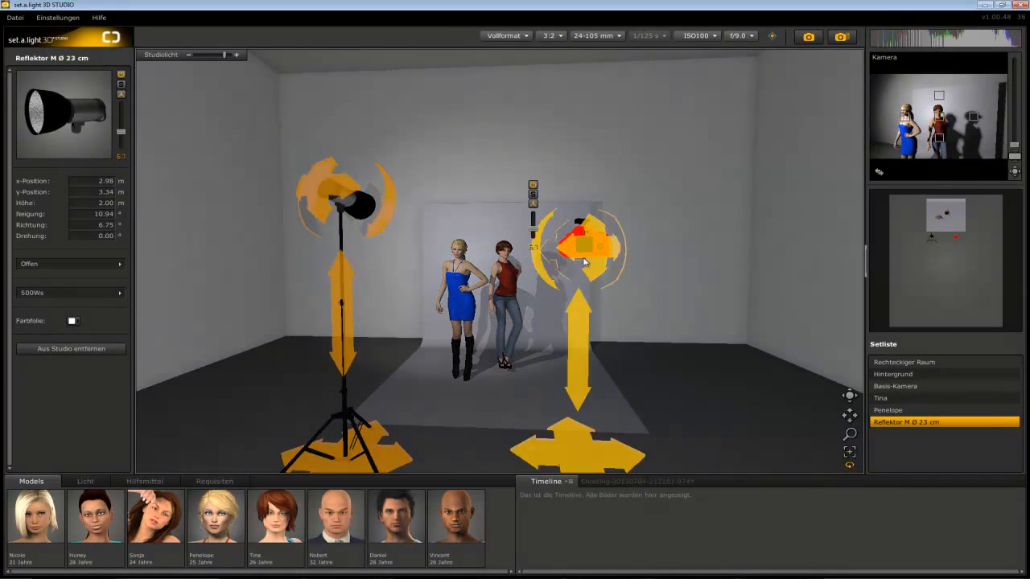
Move the base camera back to about x 4.57 m, y 3.80 m and aim it at both models, tilted about 11.25°.
mouse_move(596, 252)
left_mouse_down()
mouse_move(575, 233)
mouse_move(613, 240)
mouse_move(597, 248)
left_mouse_up()
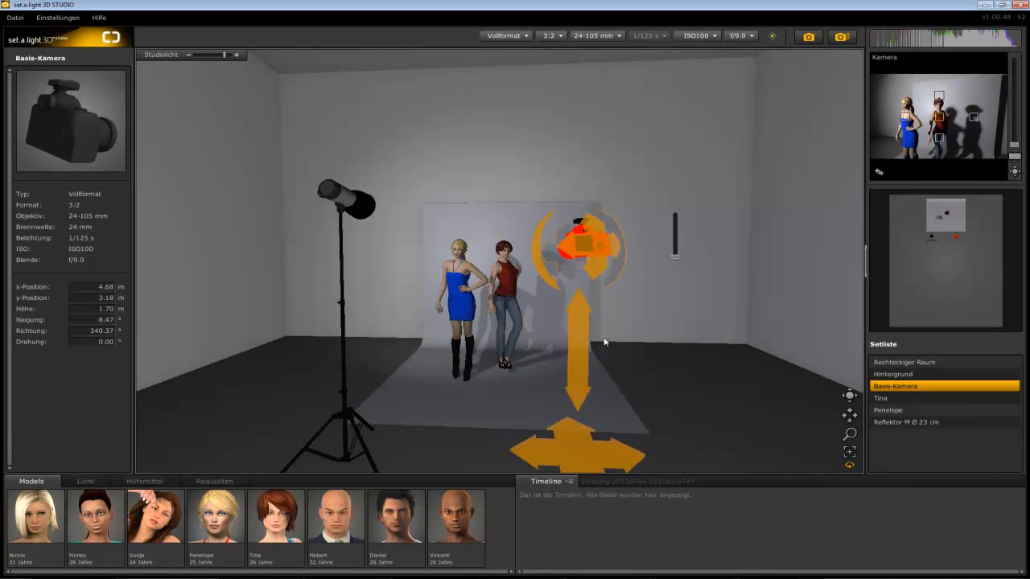
scroll(583, 413, "down", 2)
left_click_drag(564, 404, 559, 440)
left_click_drag(563, 249, 562, 259)
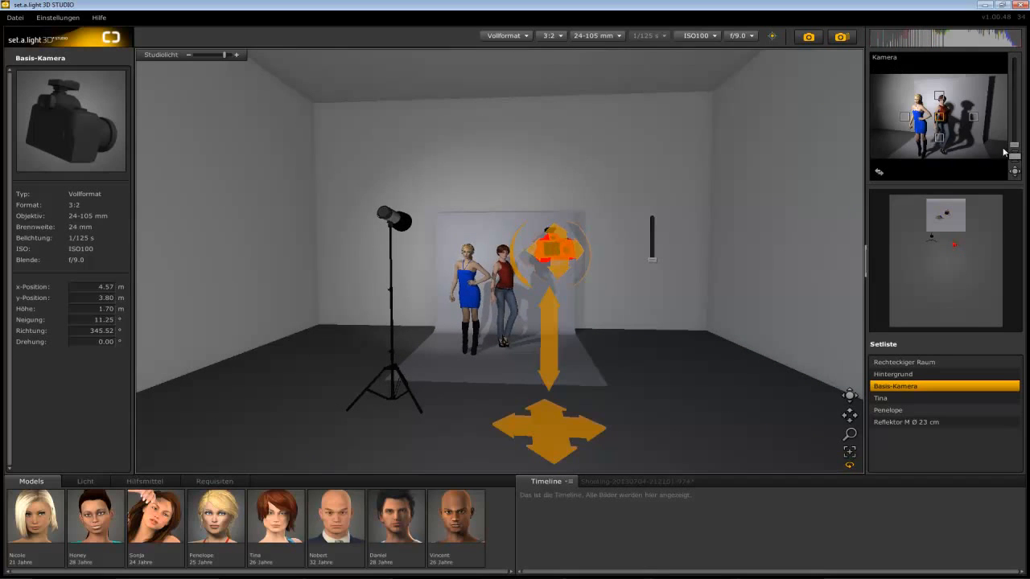
Using the enlarged camera image as a check, reposition the reflector, Penelope to about x 3.50 m, y 1.64 m, and the camera to about y 3.92 m.
left_click(878, 173)
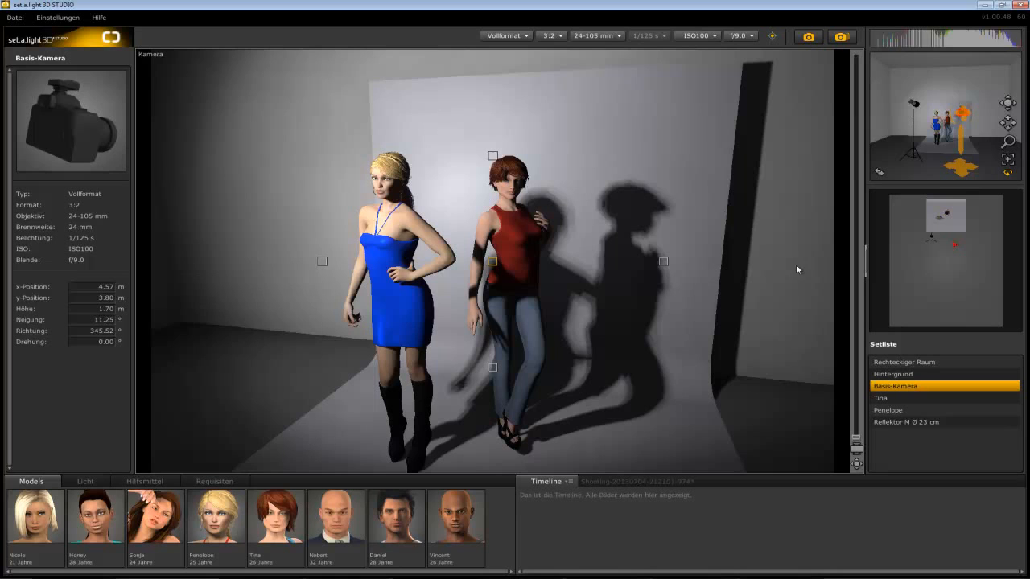
left_click(914, 160)
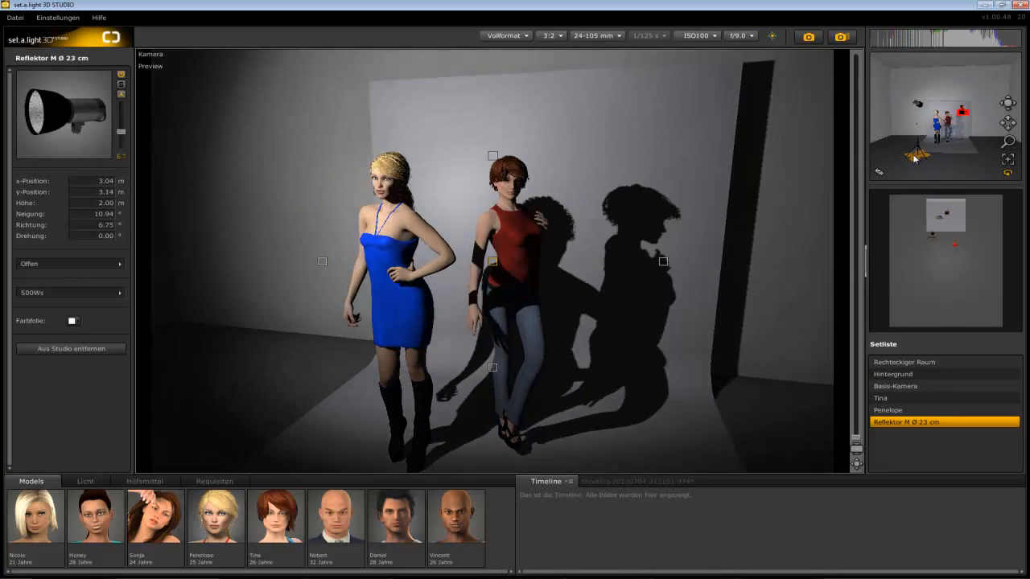
left_click_drag(915, 161, 937, 144)
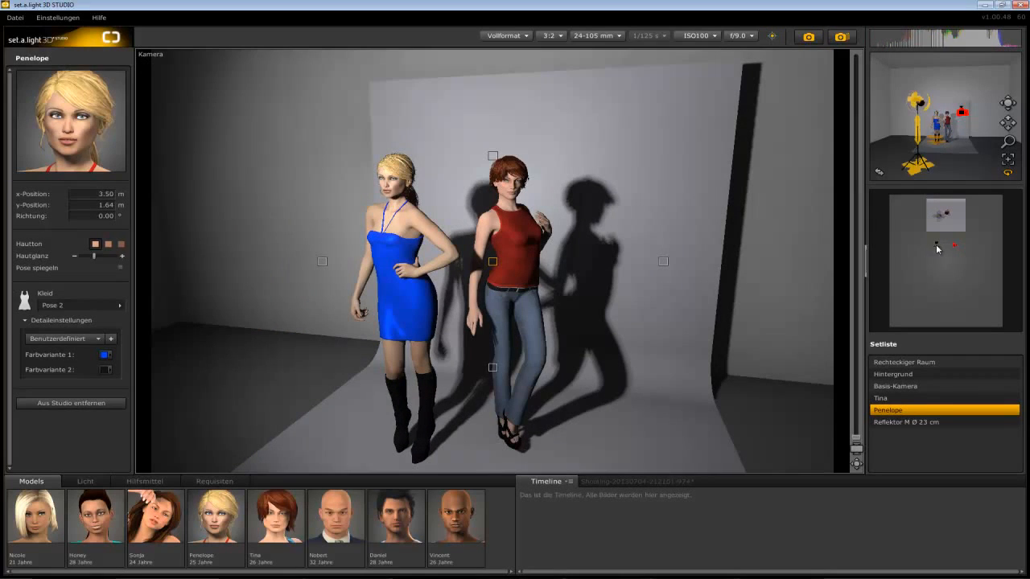
mouse_move(937, 247)
left_mouse_down()
mouse_move(935, 238)
mouse_move(955, 247)
left_mouse_up()
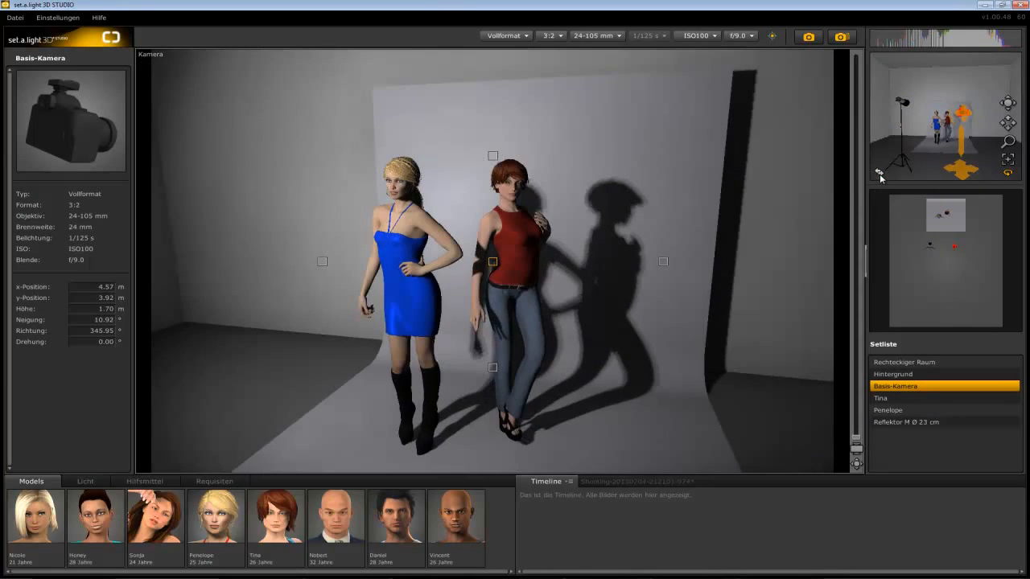
left_click(880, 173)
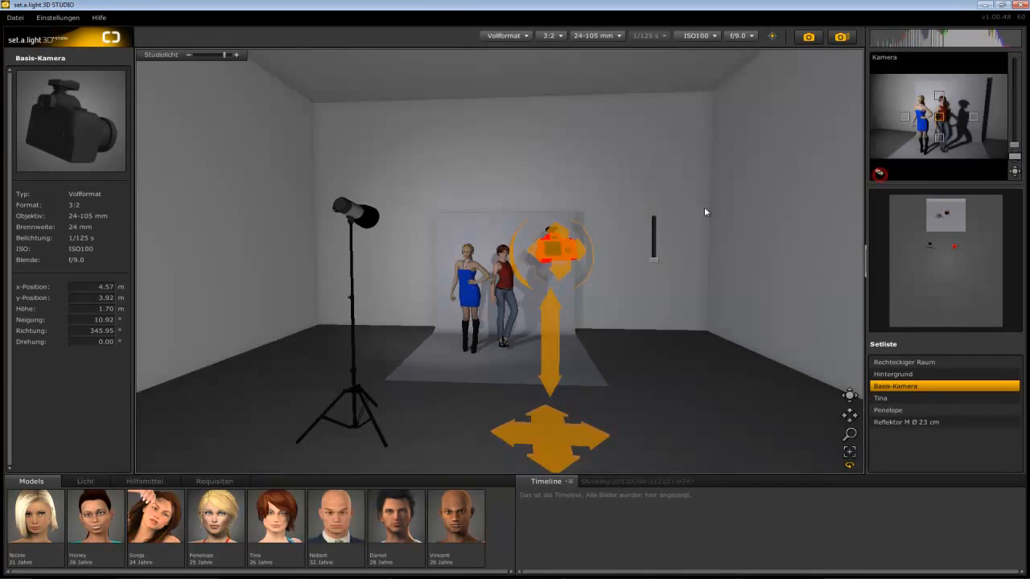
Add a Beautydish weiss Ø 56 cm light opposite the reflector, at about x 5.77 m, y 3.38 m.
left_click(78, 478)
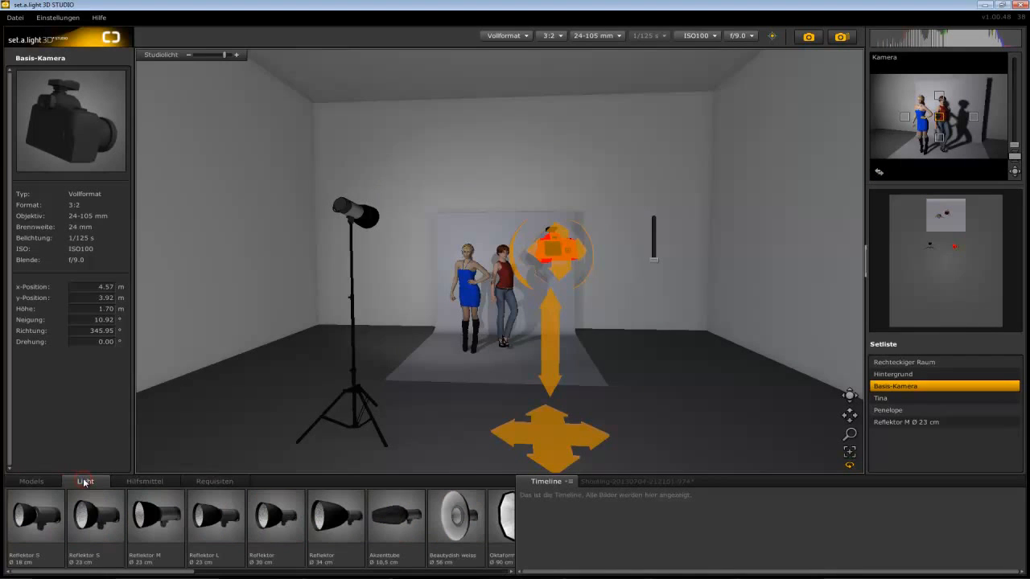
scroll(259, 544, "down", 2)
left_click_drag(350, 541, 662, 410)
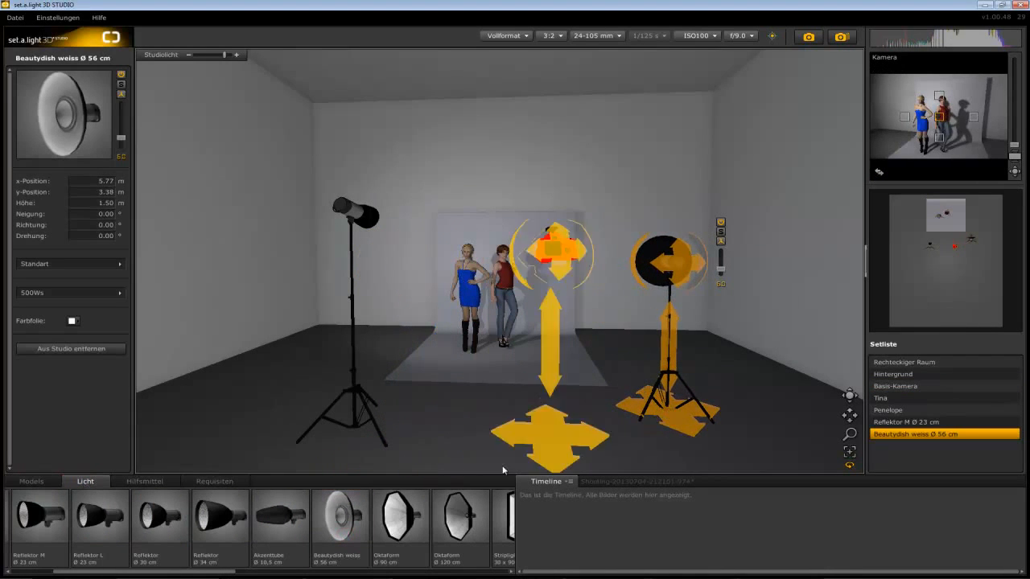
Replace the beauty dish with the Oktaform Ø 120 cm and aim it at the models, with about 17.60° tilt and 319.20° direction.
left_click_drag(456, 528, 654, 416)
left_click_drag(683, 307, 804, 219)
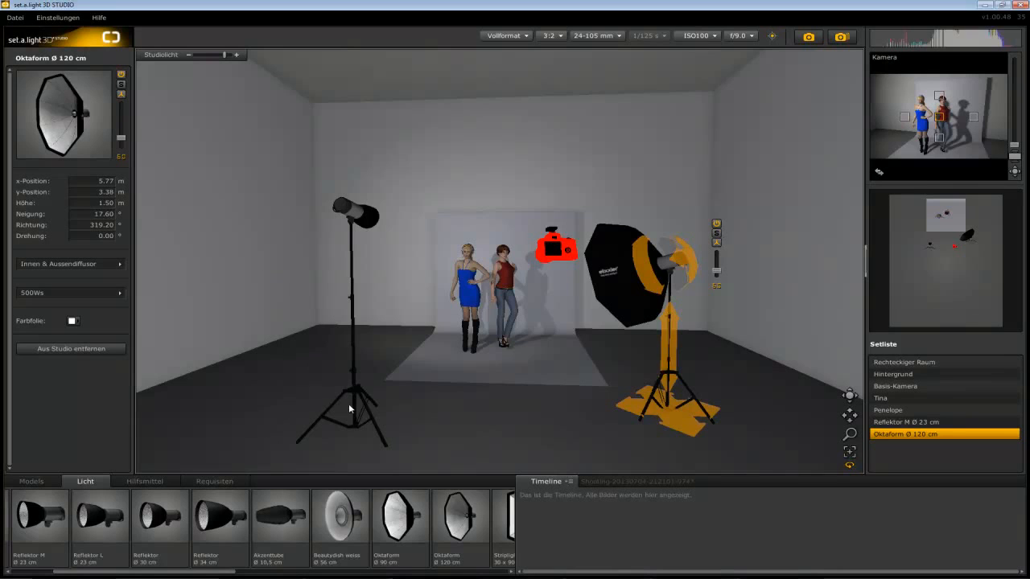
Duplicate the Reflektor M light to about x 1.51 m, y 3.01 m and fit the copy with the Wabe 4 honeycomb.
left_click(350, 429)
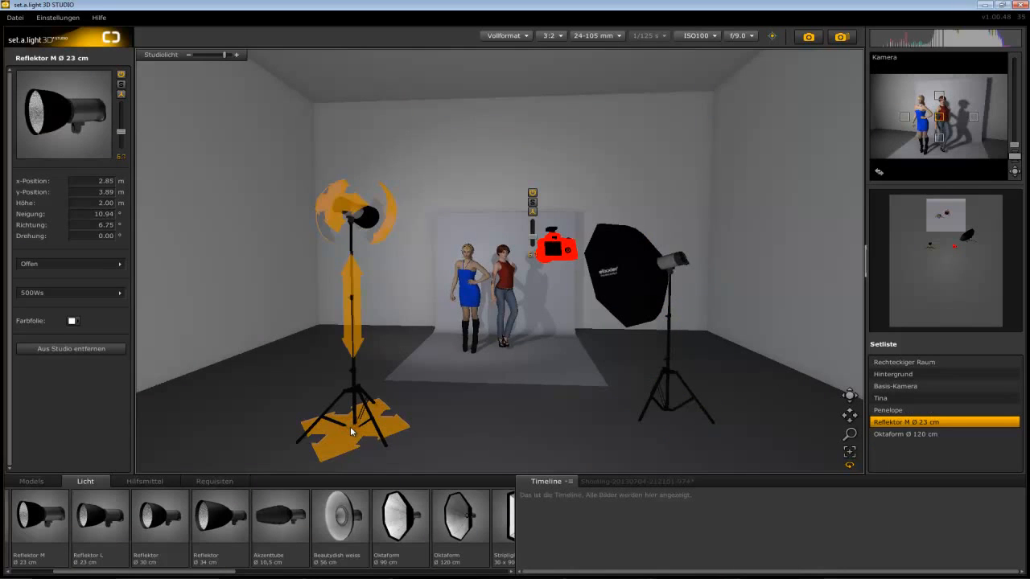
left_click_drag(350, 432, 271, 396, "alt")
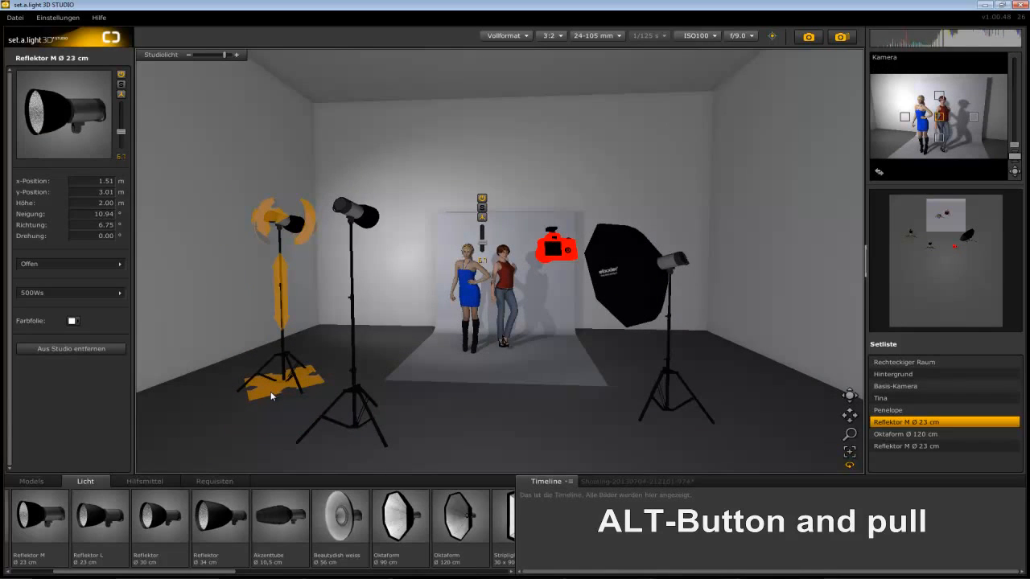
left_click(95, 266)
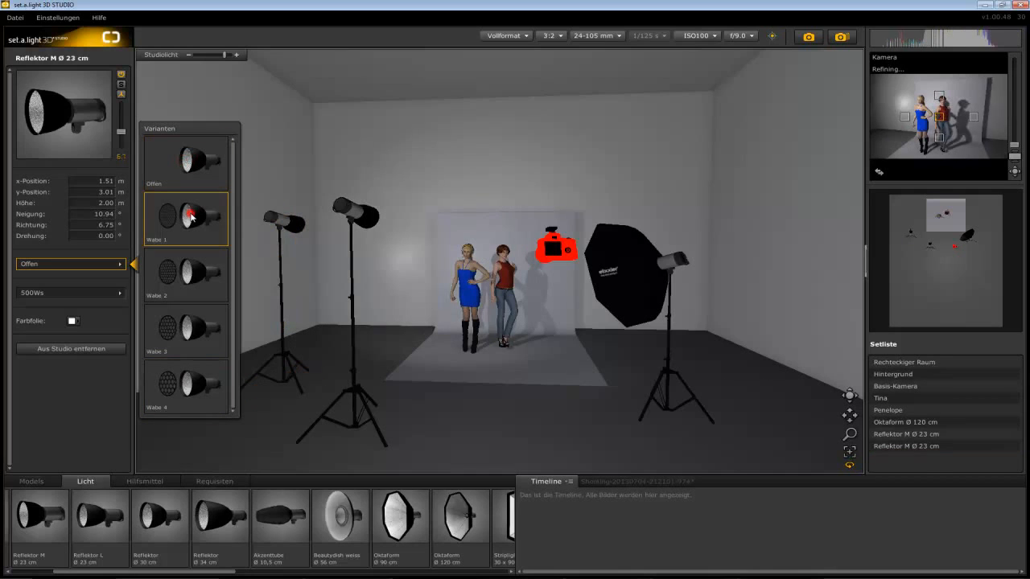
left_click(191, 364)
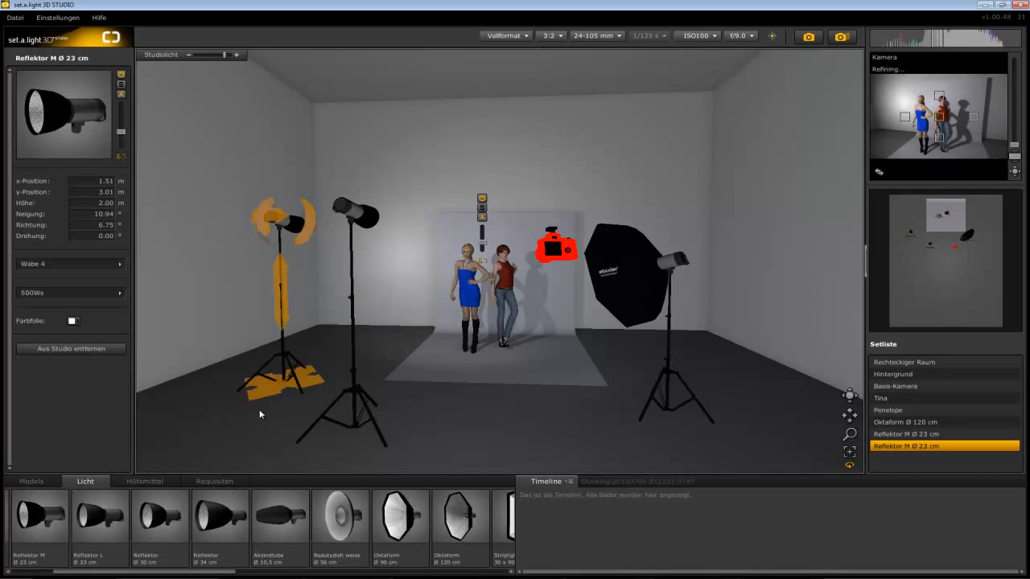
Select both Reflektor M lights and Penelope together and shift the group slightly by the original reflector.
left_click(347, 430)
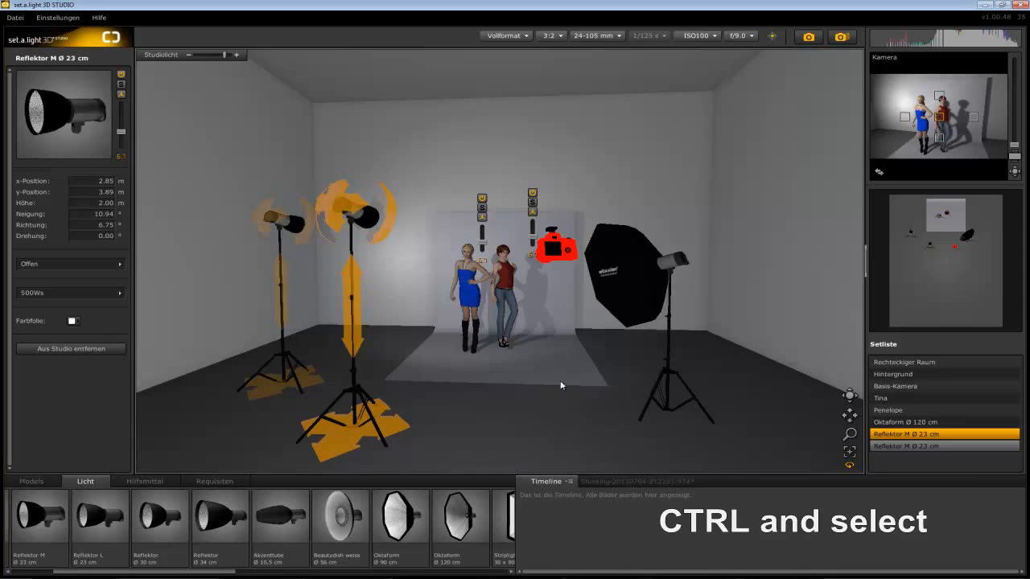
left_click(456, 352, "ctrl")
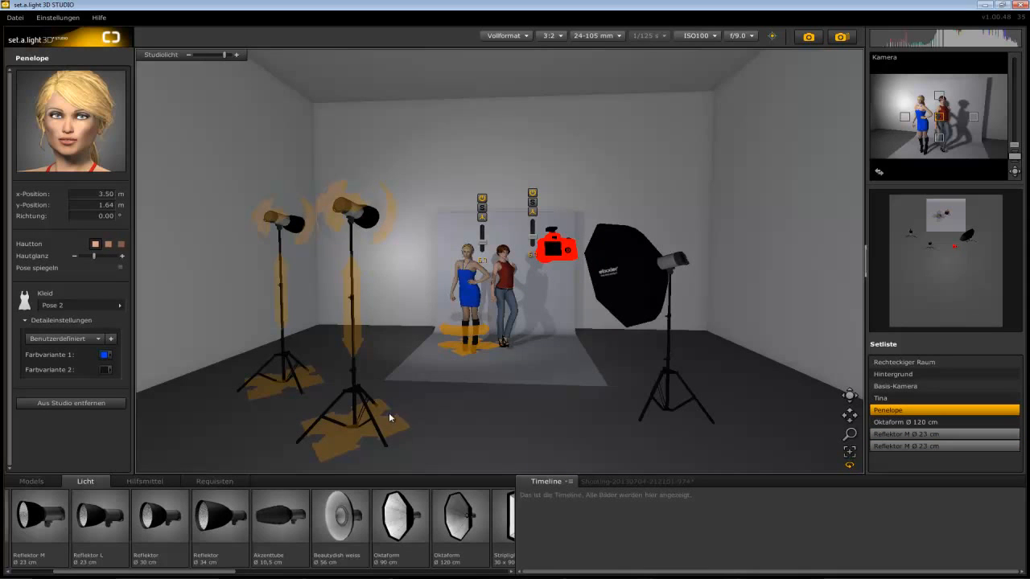
mouse_move(391, 419)
left_mouse_down()
mouse_move(395, 427)
mouse_move(372, 419)
mouse_move(382, 408)
mouse_move(366, 421)
mouse_move(390, 421)
left_mouse_up()
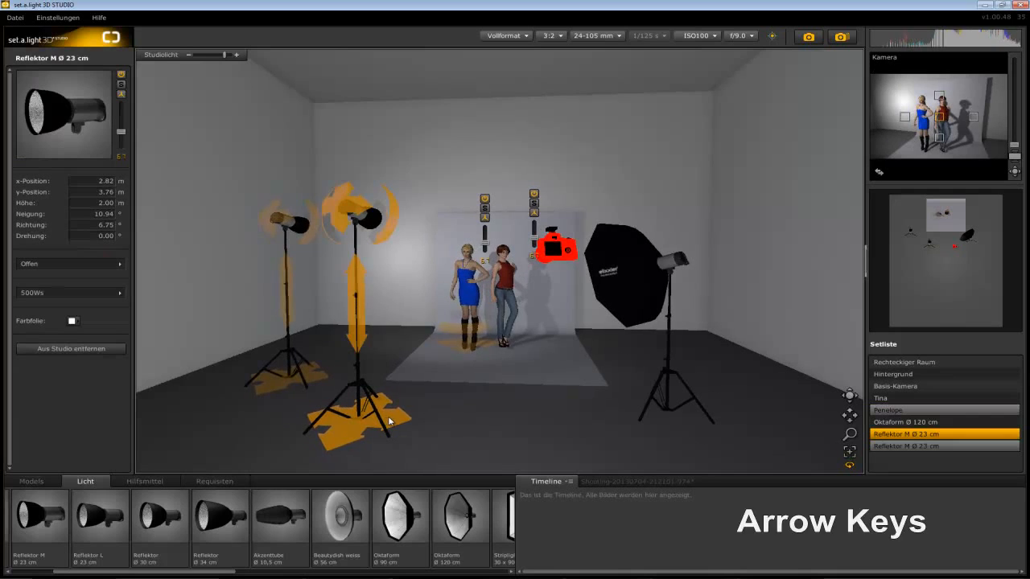
Nudge the selected group back and forth until the original reflector is at y 3.72 m, and clear the selection.
key("Up")
key("Up")
key("Up")
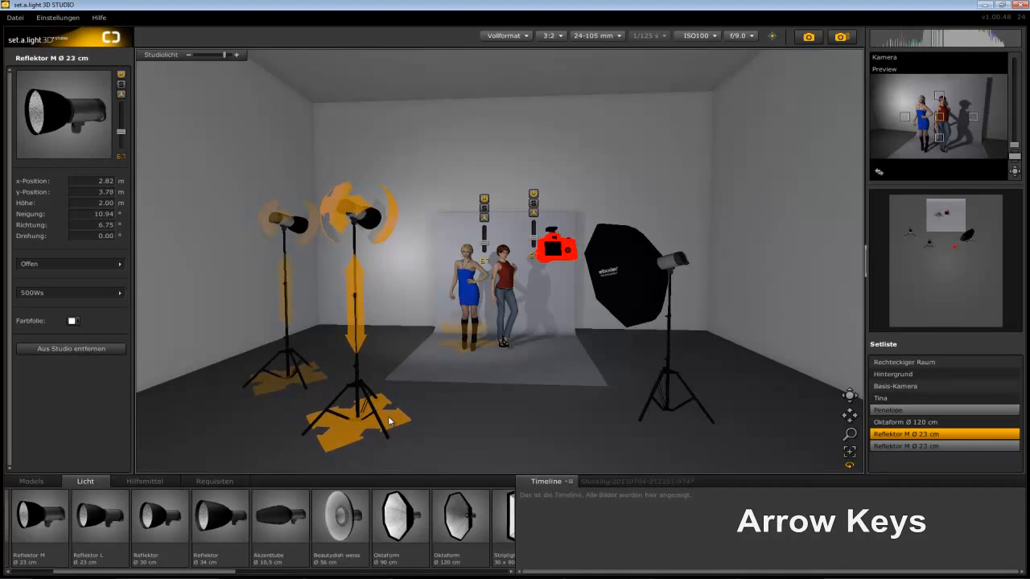
key("Down")
key("Down")
key("Down")
key("Down")
key("Down")
key("Down")
key("Down")
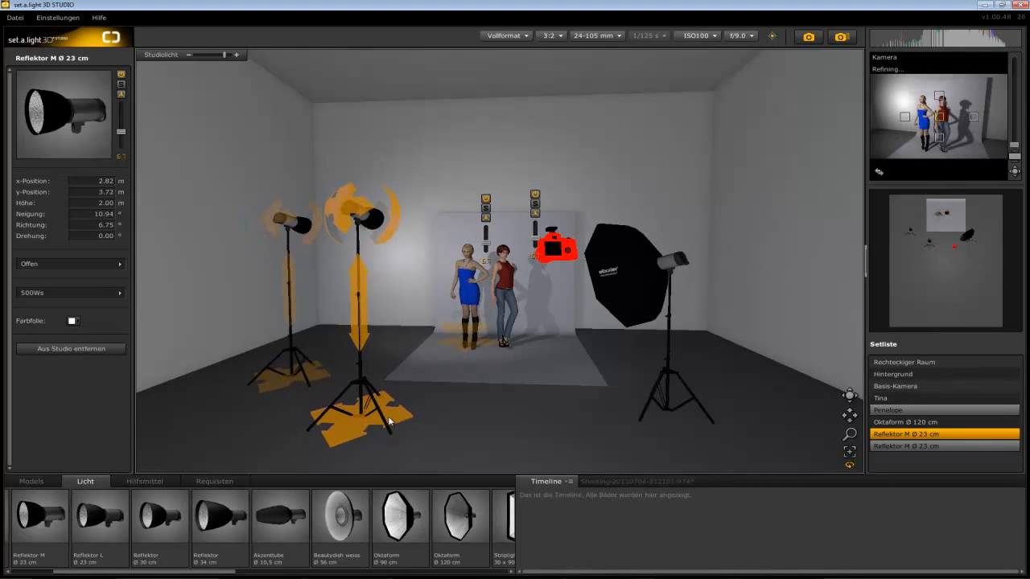
left_click(463, 416)
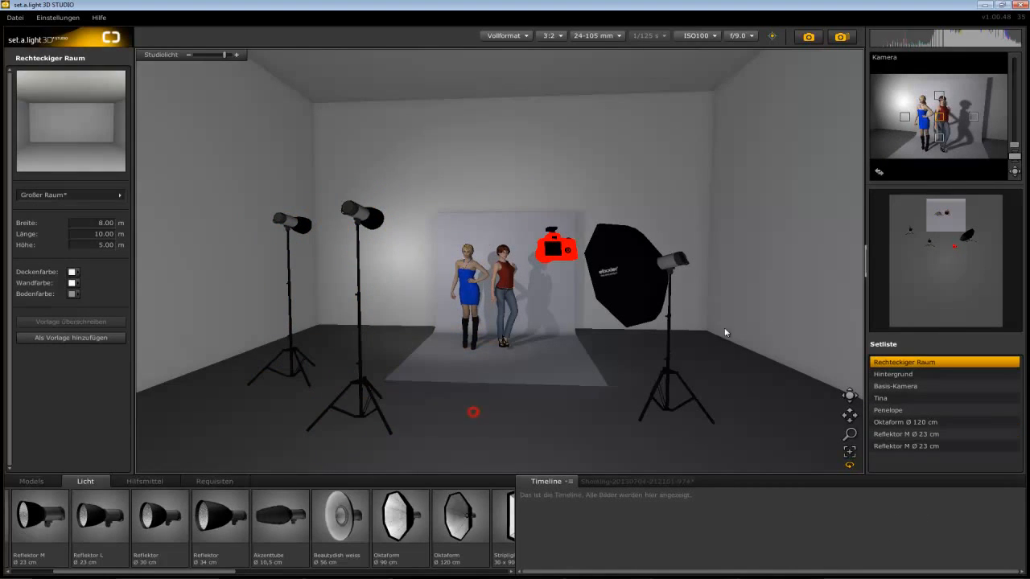
Enlarge the camera view, take a shot into the timeline, and open that shot's image preview.
left_click(879, 173)
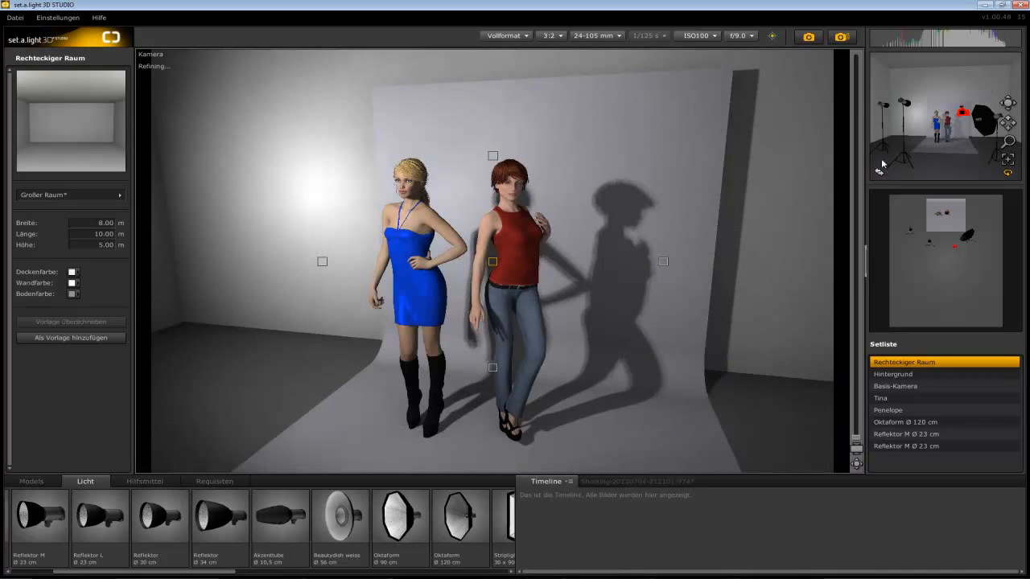
left_click(841, 36)
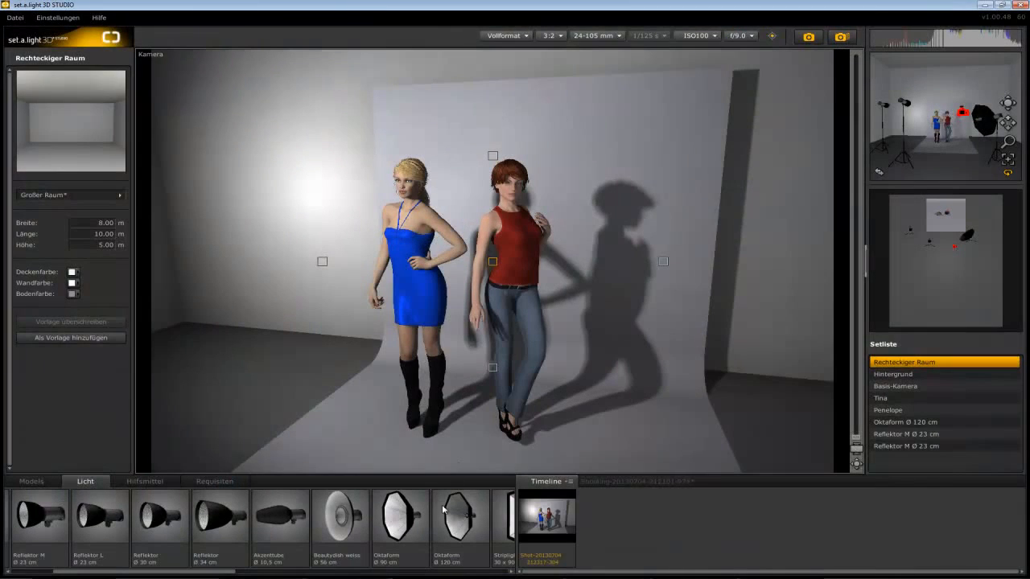
left_click(546, 528)
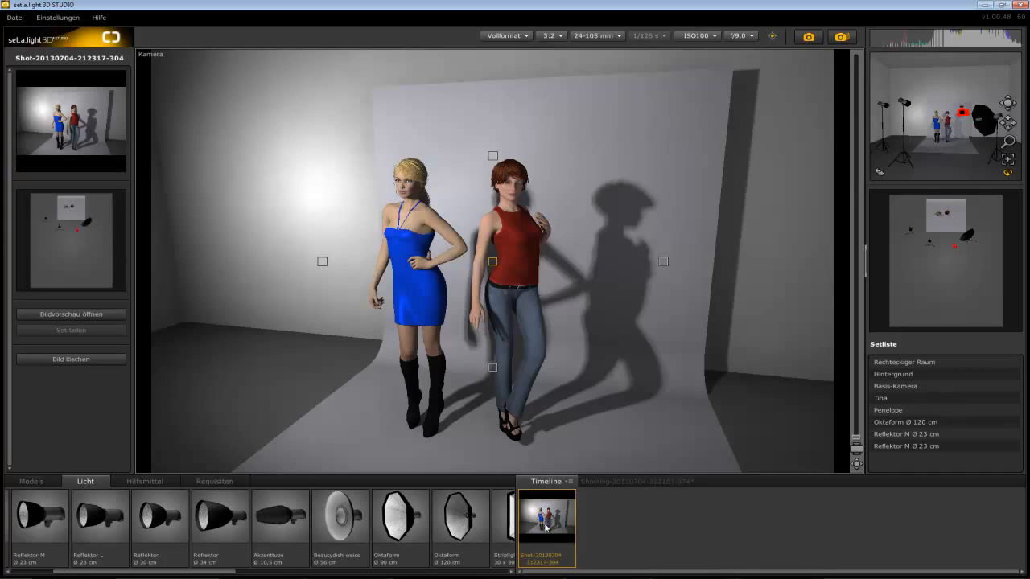
double_click(545, 528)
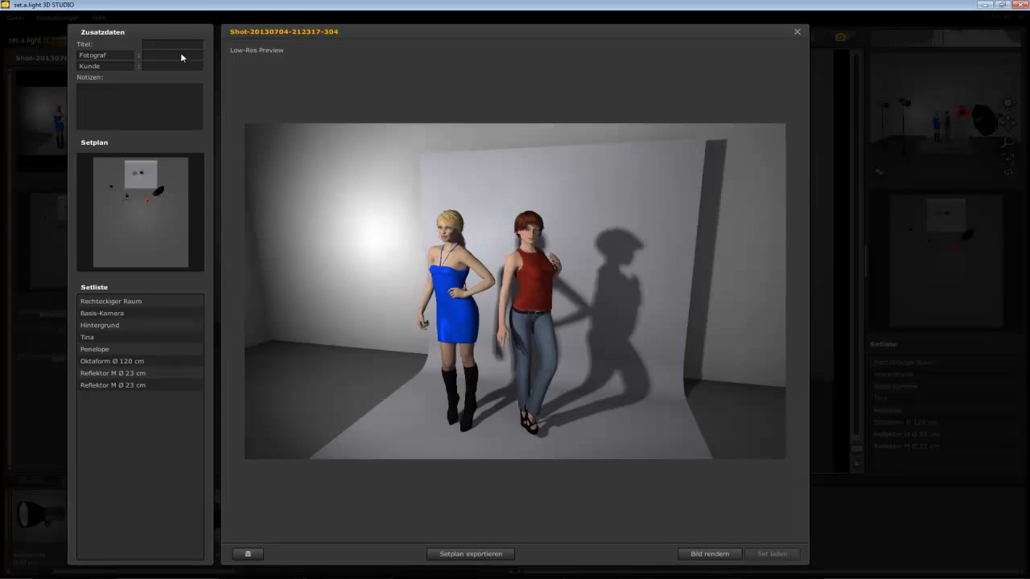
Title the shot Hallo and export its set plan as a PDF file named Video.
type("Hallo")
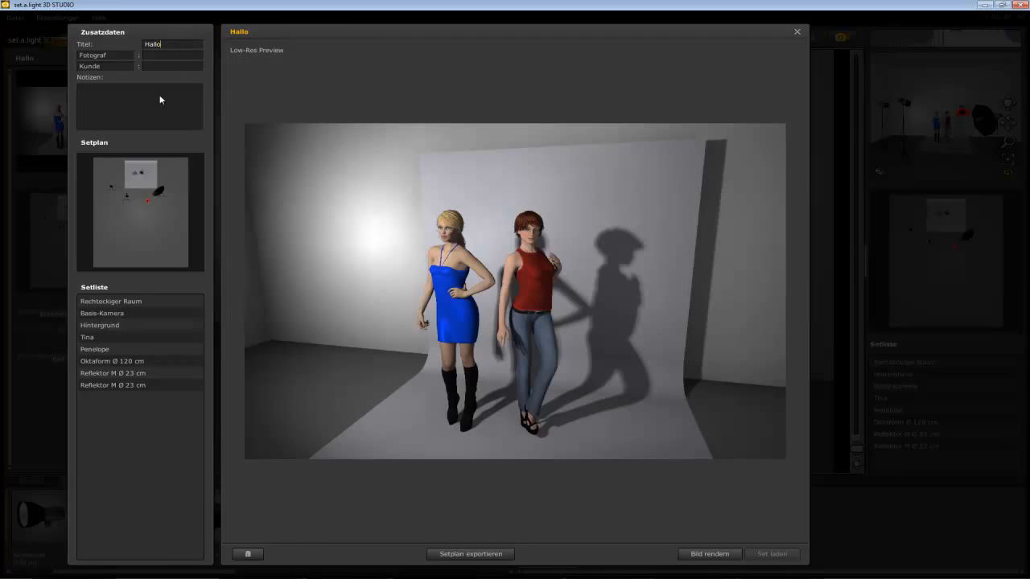
left_click(481, 553)
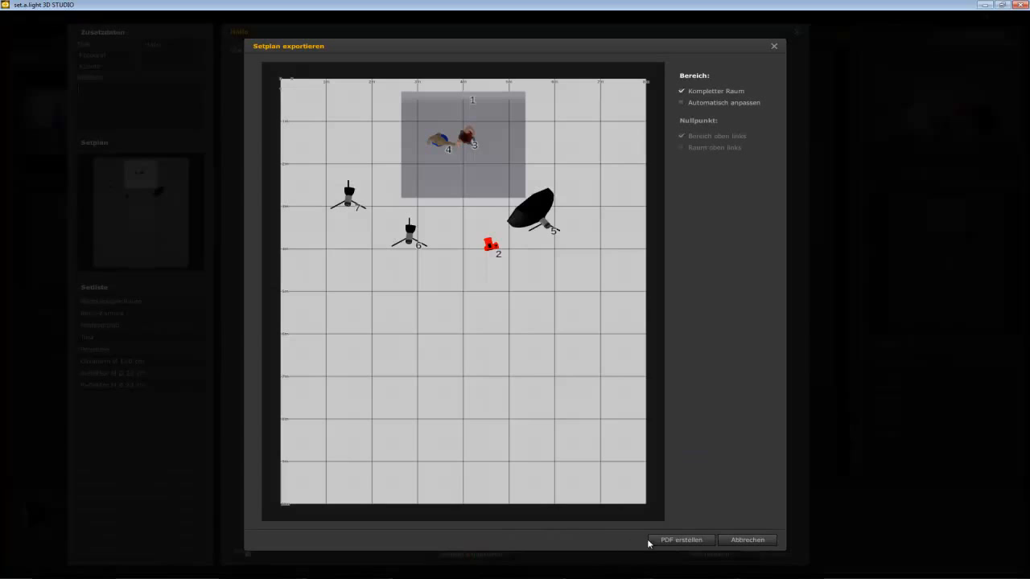
left_click(660, 540)
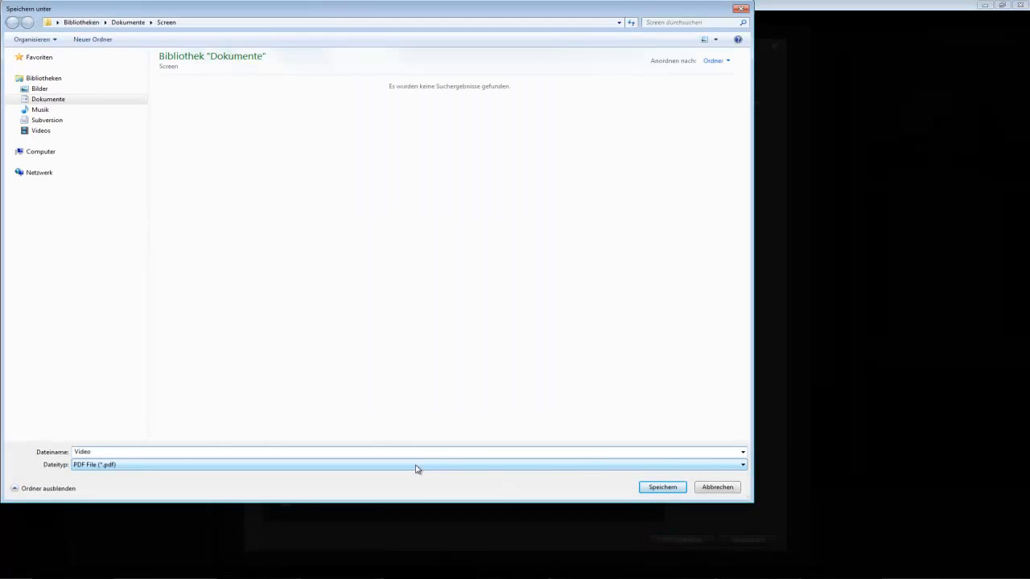
key("Return")
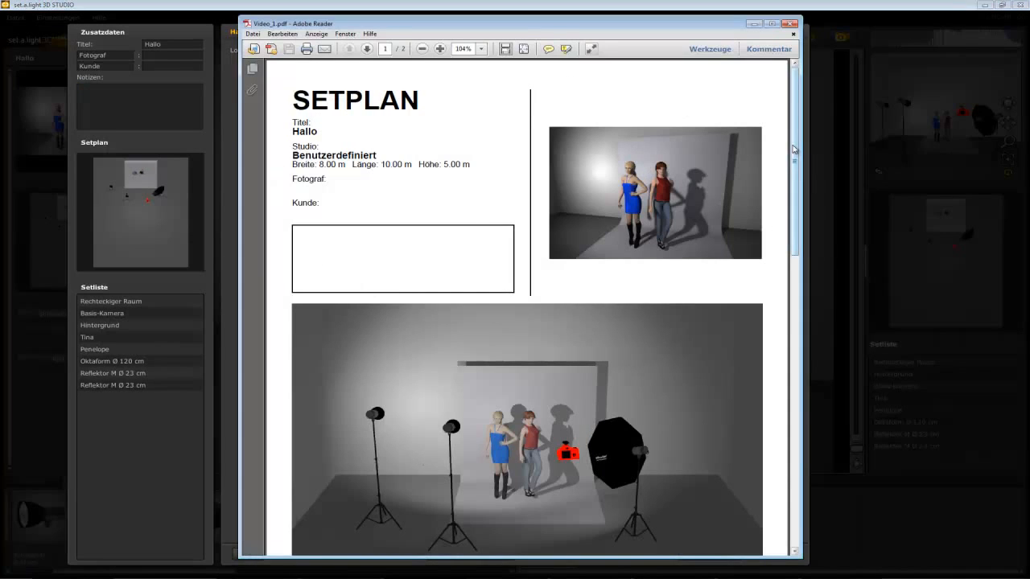
Review both pages of the exported set plan PDF, including the floor plan and equipment table, and return to its beginning.
left_click_drag(795, 150, 795, 397)
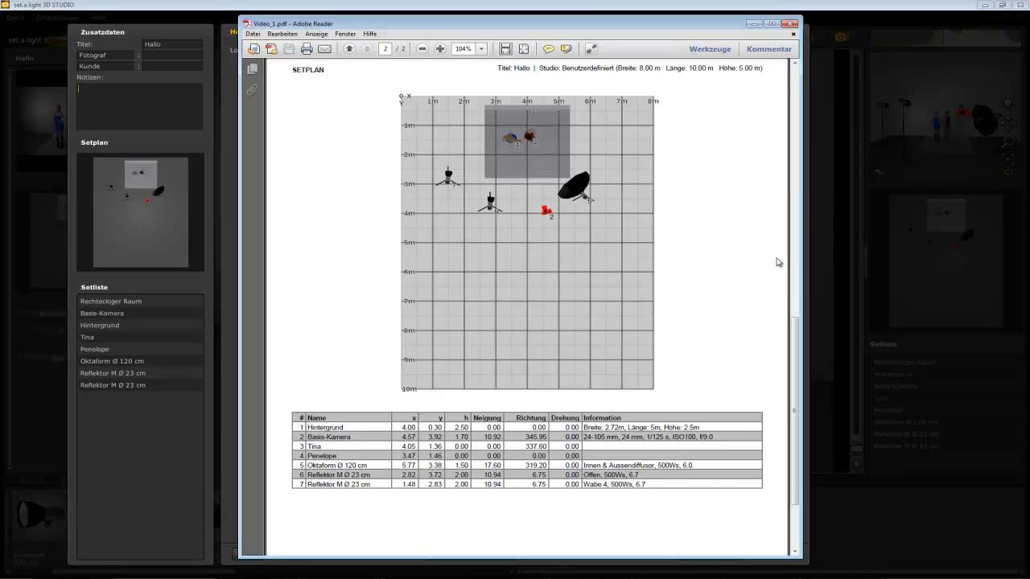
left_click_drag(796, 345, 783, 87)
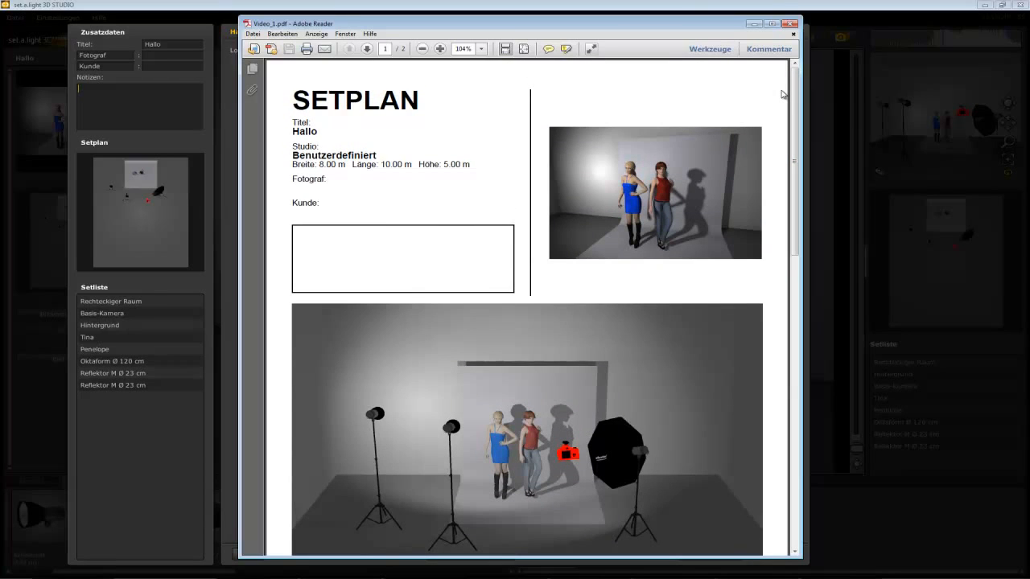